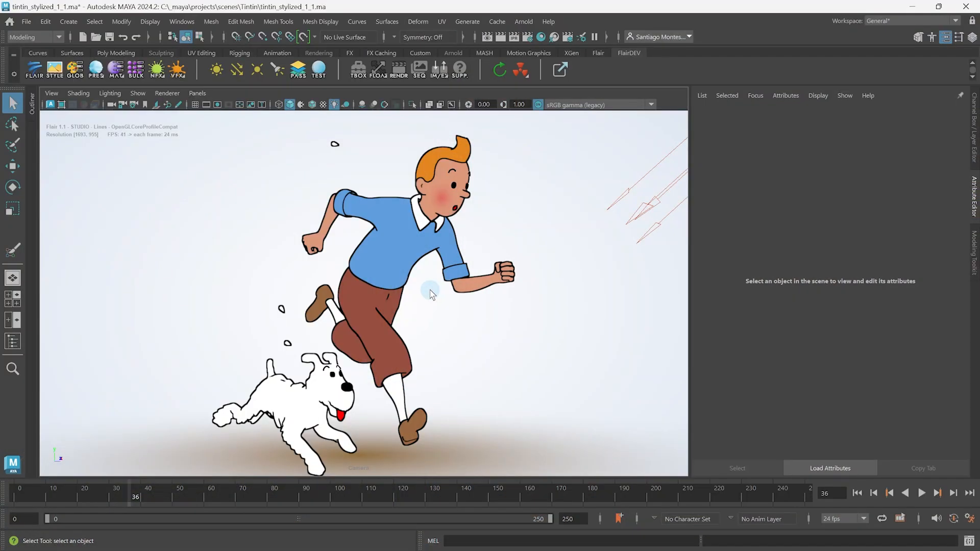
Vary the global toon Line Width of the running character's outlines and settle it at about 0.911
click(420, 220)
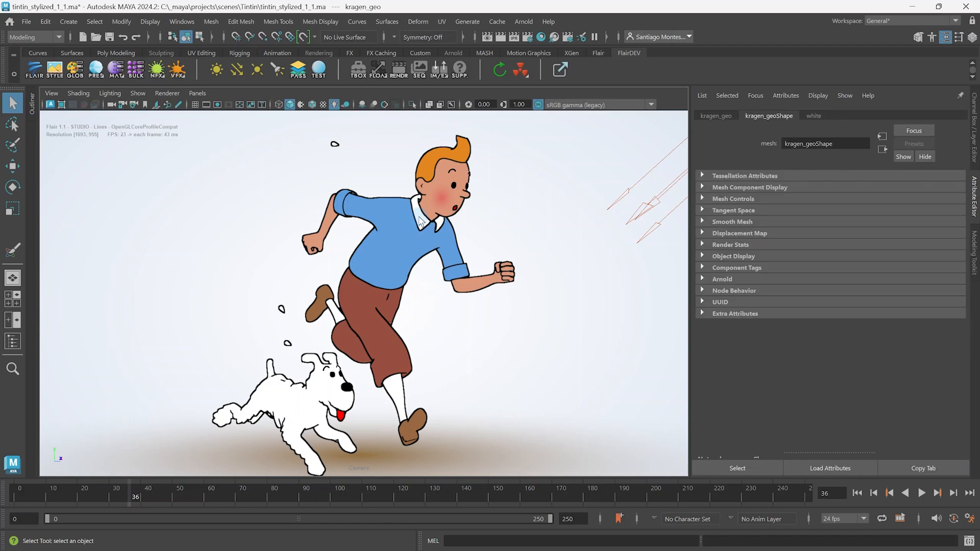
key(f)
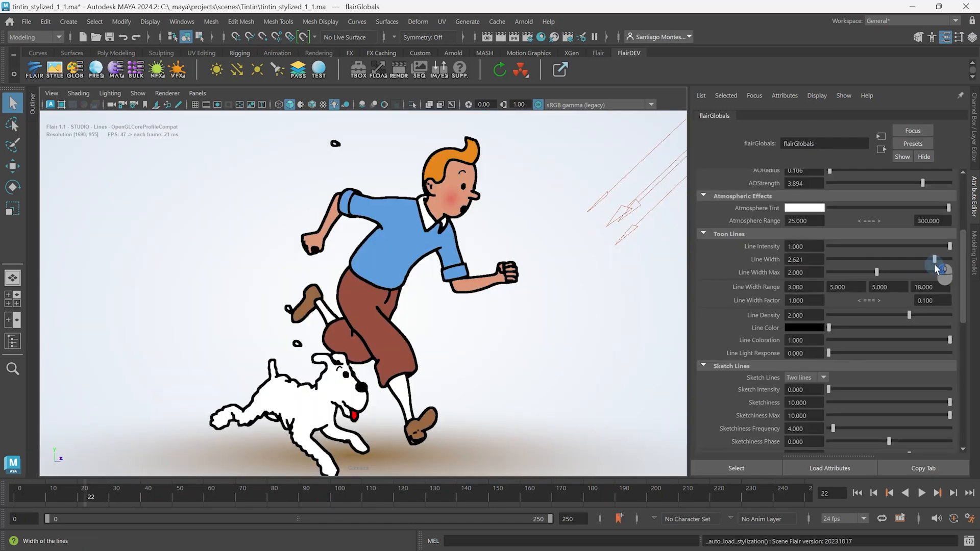
mouse_move(934, 265)
mouse_down()
mouse_move(838, 273)
mouse_move(948, 267)
mouse_up()
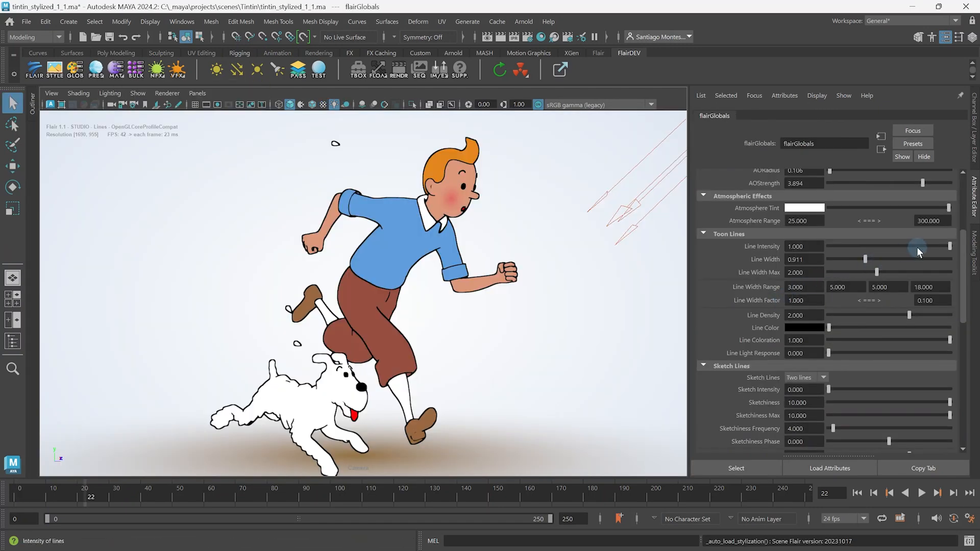
mouse_move(917, 247)
mouse_down()
mouse_move(822, 246)
mouse_move(942, 247)
mouse_move(864, 254)
mouse_up()
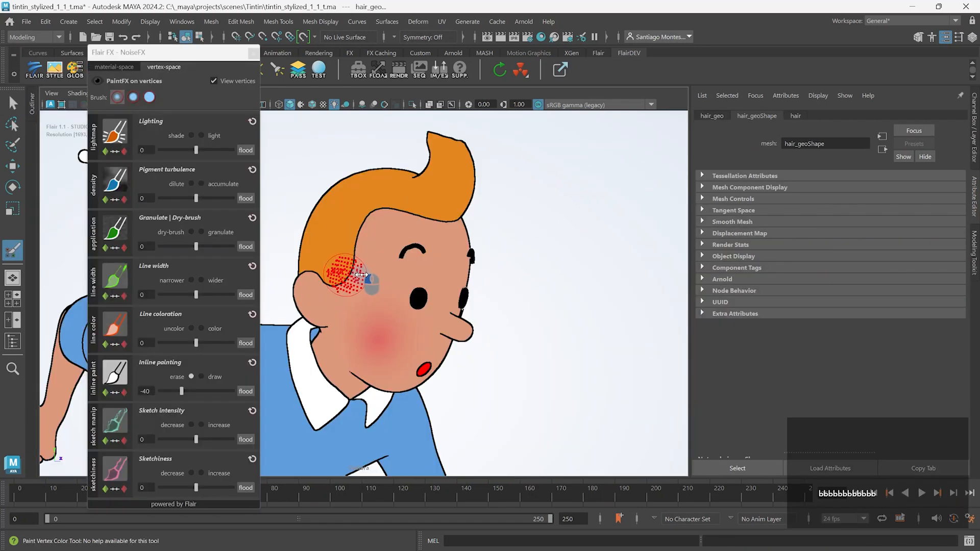
Brush away the line between the hair and the face with inline painting in erase mode at -40, on both sides of the head
key(b)
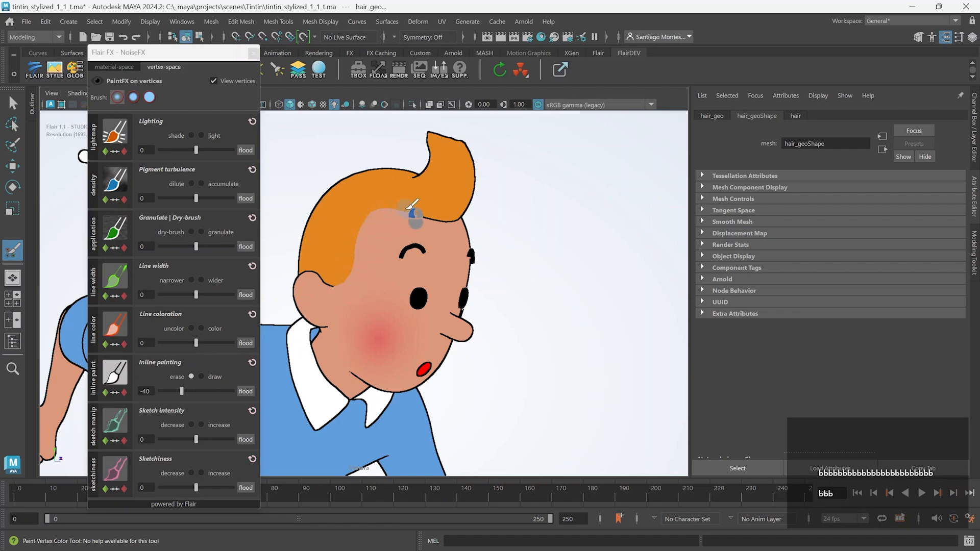
alt+drag(462, 229, 351, 248)
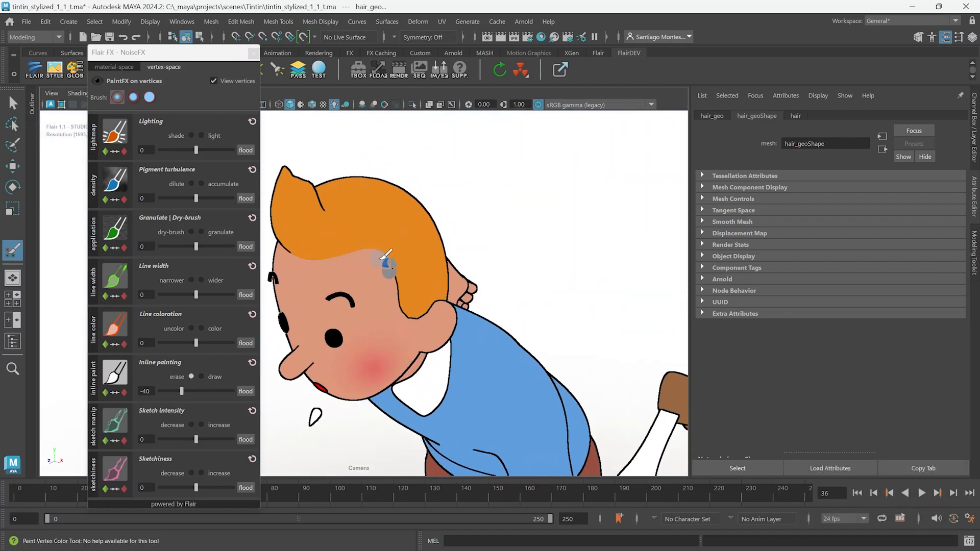
alt+drag(416, 322, 345, 326)
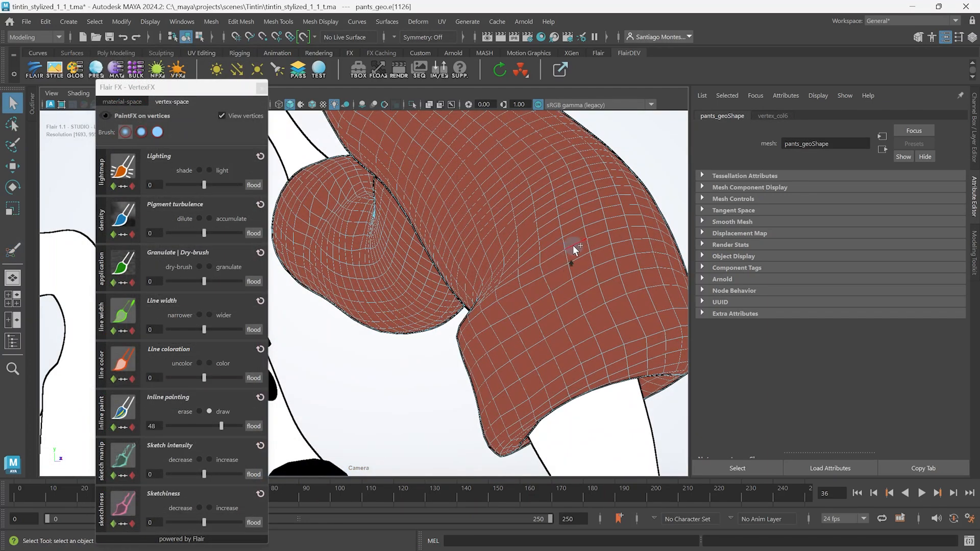
Flood the selected edges on the bent trouser leg with inline painting at 48
double_click(152, 426)
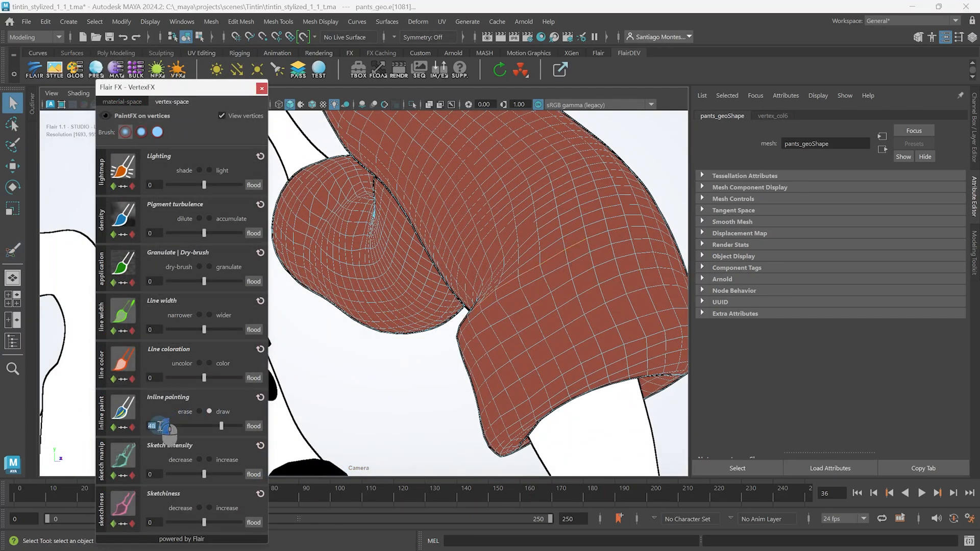
click(257, 426)
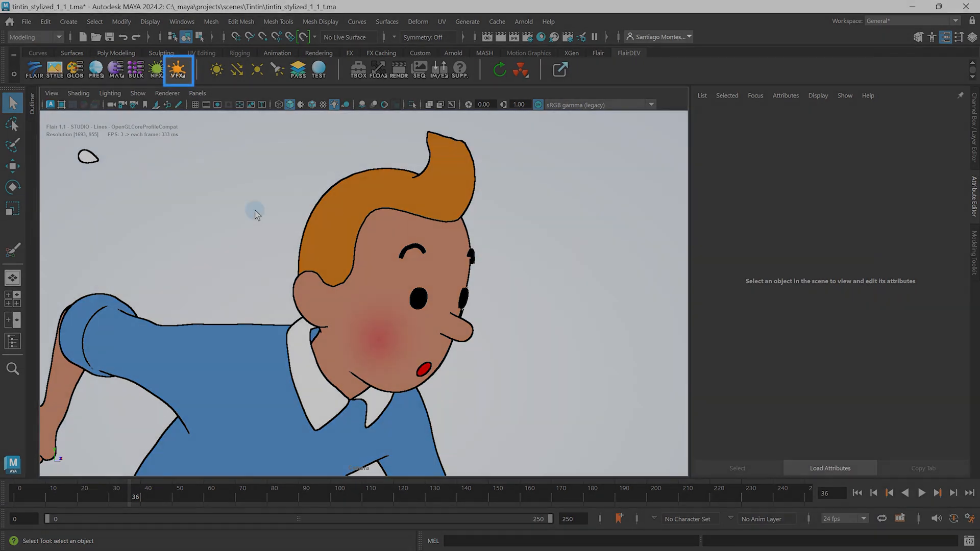
Open the Flair vertex effects window at its inline painting controls and bring up the reference illustration
click(177, 69)
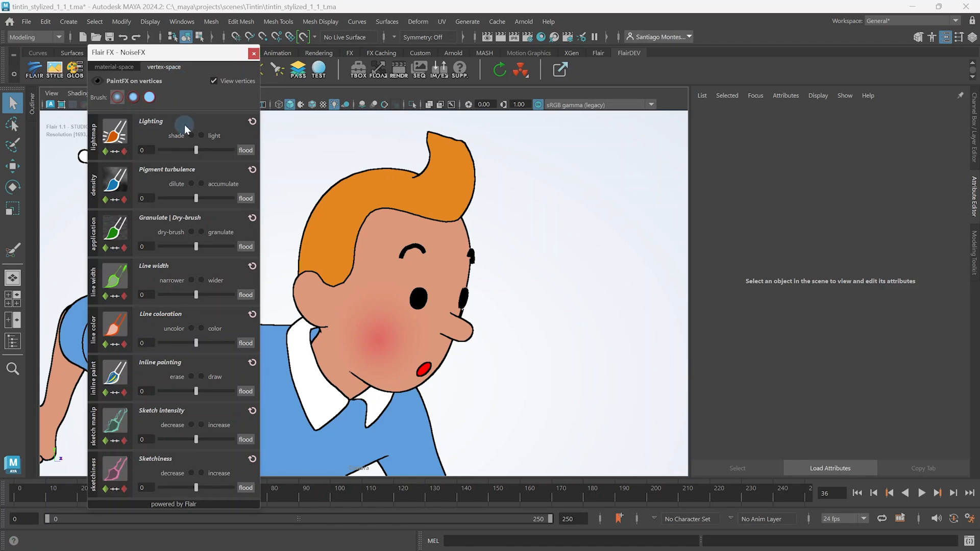
click(221, 365)
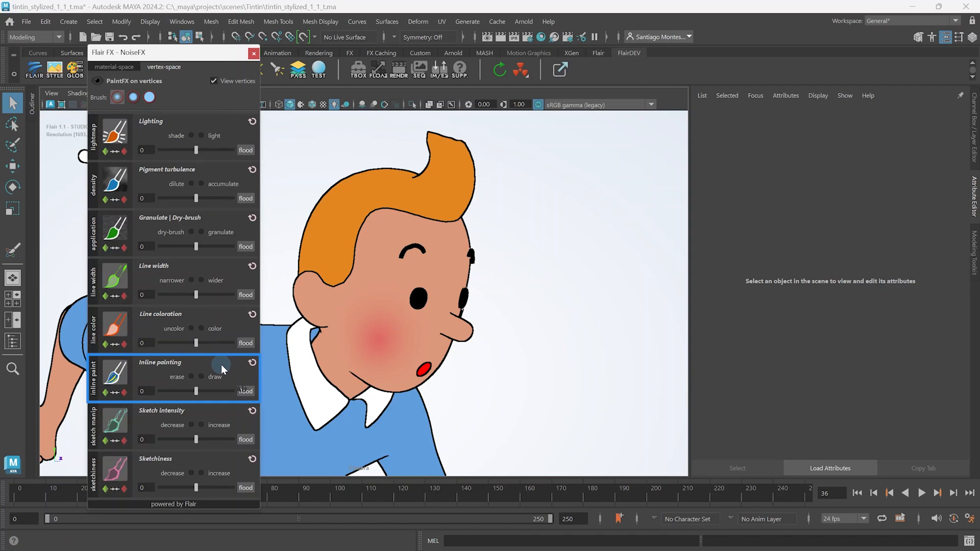
key(alt+Tab)
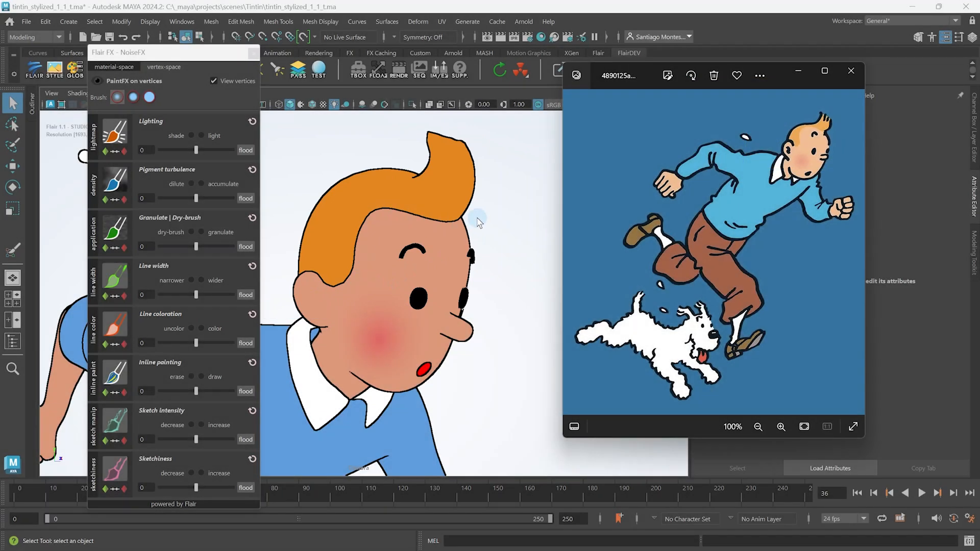
Select the hair and face meshes and erase the hairline with the inline painting brush at -40
click(424, 225)
click(373, 194)
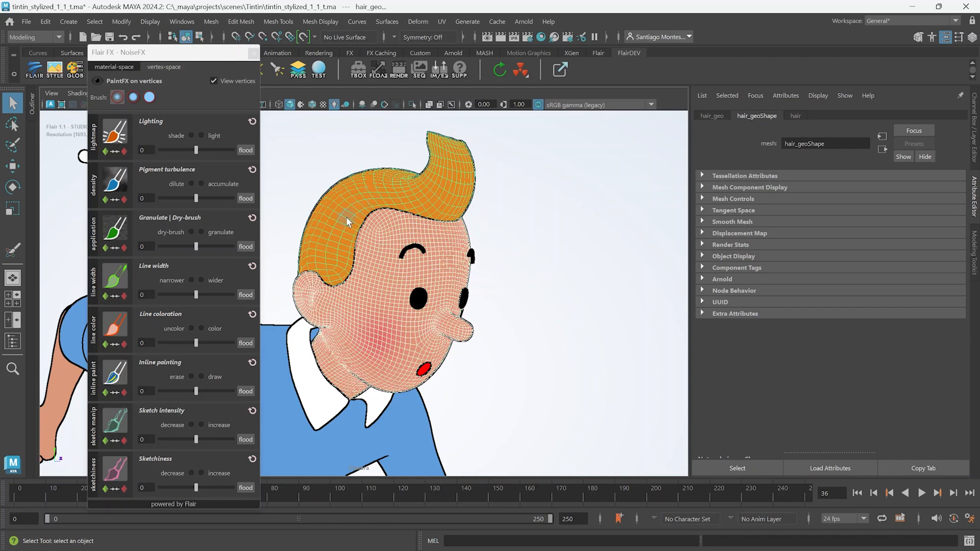
click(192, 377)
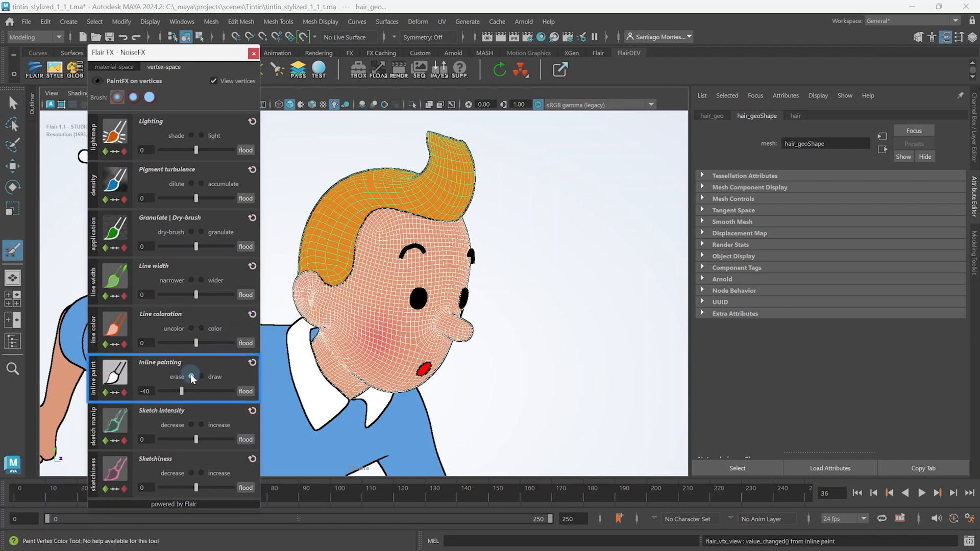
key(b)
mouse_move(347, 275)
mouse_down()
mouse_move(360, 271)
mouse_move(349, 275)
mouse_move(378, 211)
mouse_move(460, 224)
mouse_move(380, 242)
mouse_up()
mouse_move(310, 259)
mouse_down()
mouse_move(352, 256)
mouse_move(417, 320)
mouse_move(291, 324)
mouse_move(407, 327)
mouse_move(400, 344)
mouse_move(376, 343)
mouse_up()
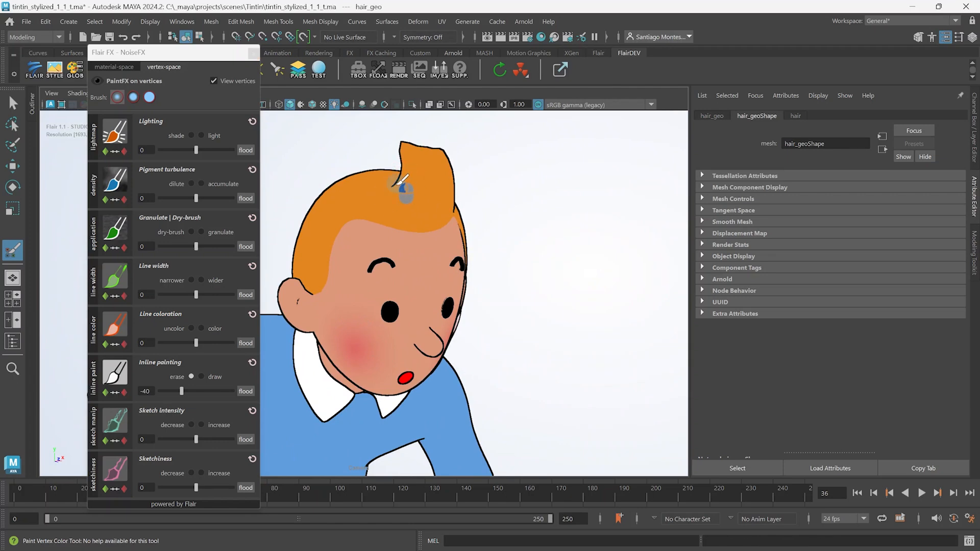
mouse_move(371, 270)
alt+mouse_down()
mouse_move(407, 259)
mouse_move(361, 274)
mouse_move(365, 263)
alt+mouse_up()
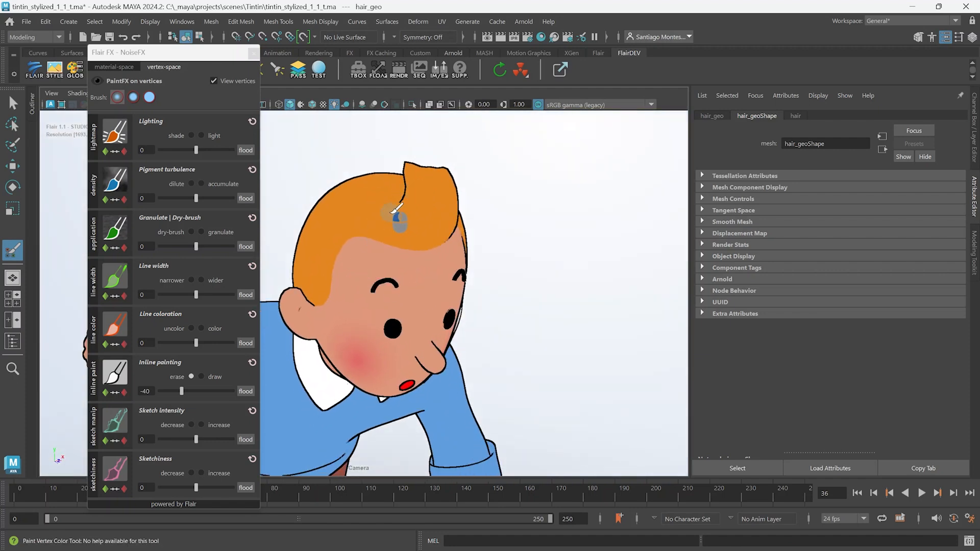
key(q)
click(503, 201)
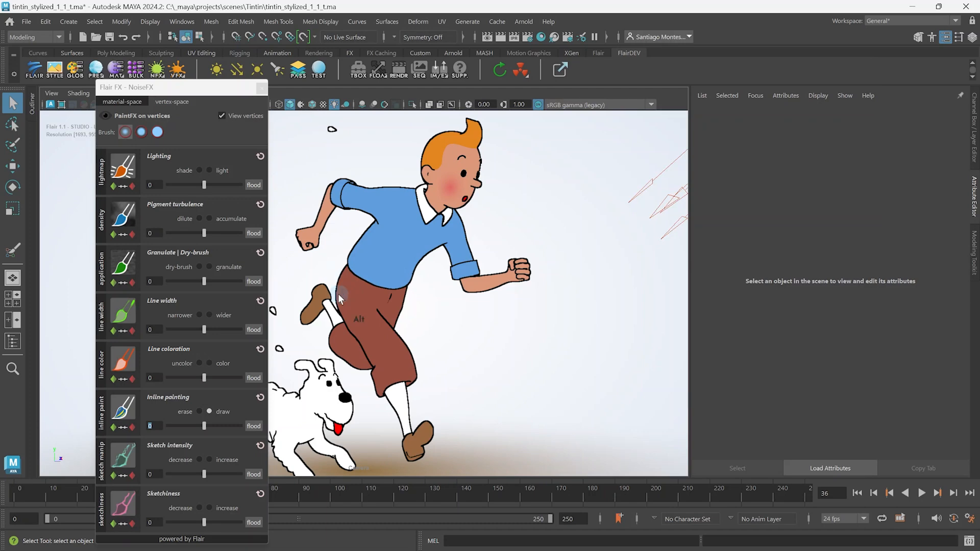
Select a vertical run of edges on the trousers just below the shirt and flood it with inline painting at 60
alt+right_drag(339, 295, 638, 274)
click(328, 266)
right_drag(328, 267, 318, 195)
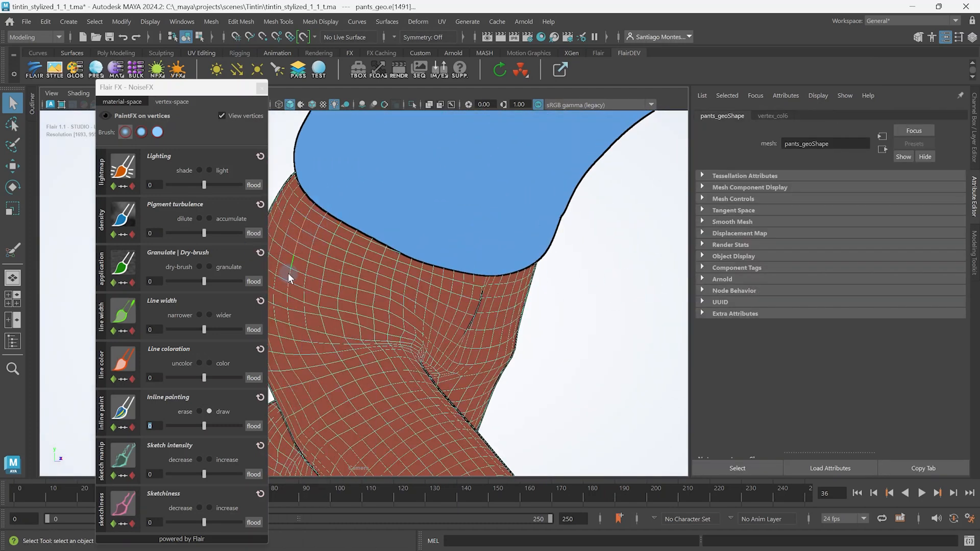
double_click(154, 426)
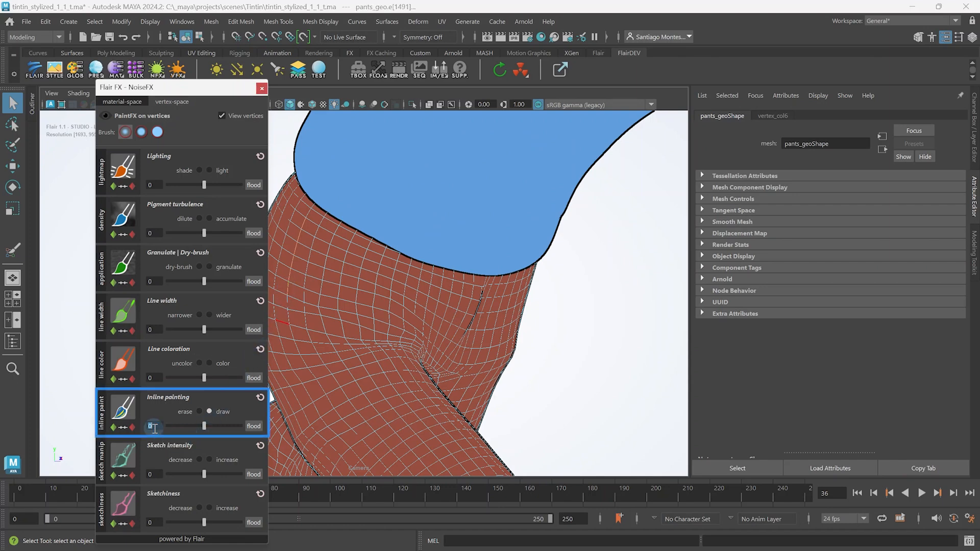
text(60)
key(Return)
click(256, 424)
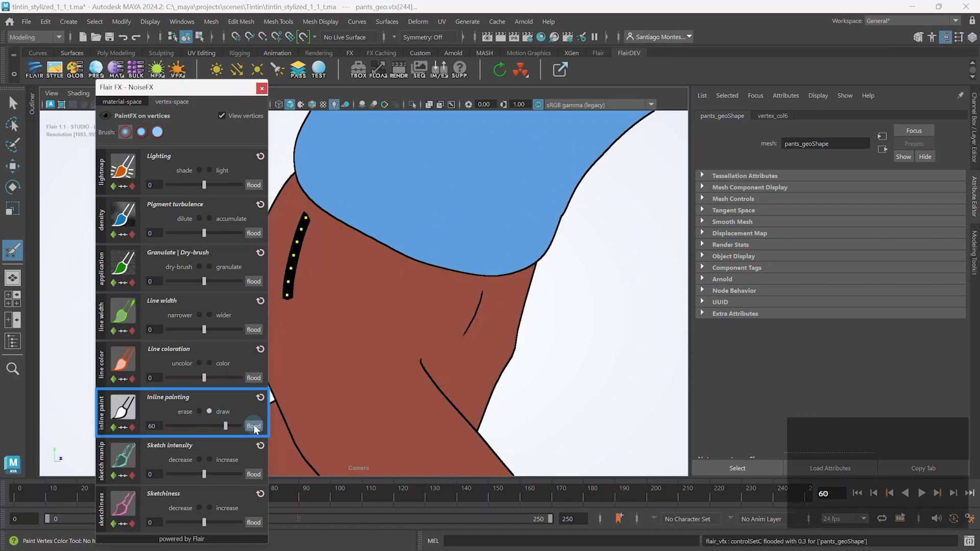
alt+right_drag(456, 273, 413, 306)
key(q)
mouse_move(379, 291)
alt+mouse_down()
mouse_move(321, 280)
mouse_move(310, 312)
mouse_move(390, 313)
mouse_move(296, 324)
alt+mouse_up()
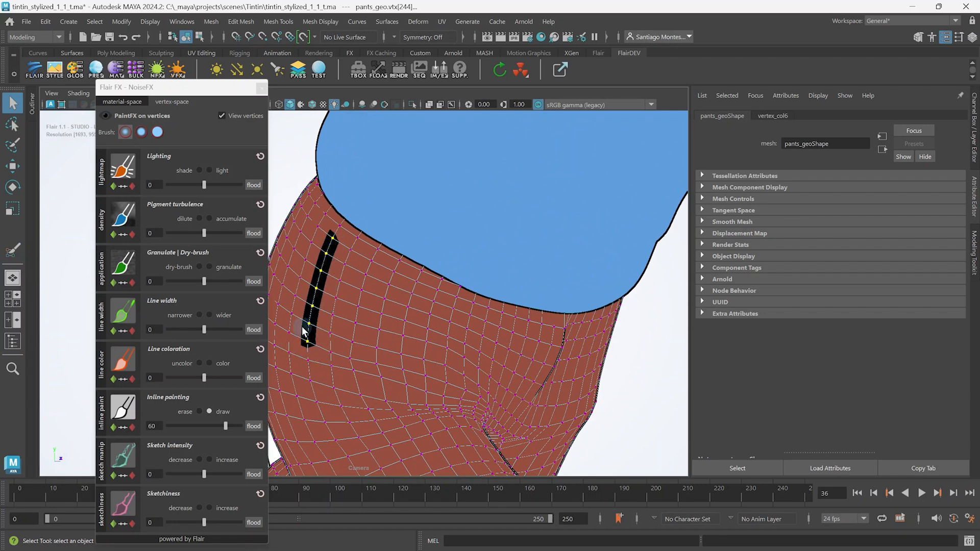
Reset the inline painting on the trousers and flood the selected vertices at 40
click(160, 425)
click(258, 399)
double_click(157, 427)
text(40)
click(249, 427)
key(q)
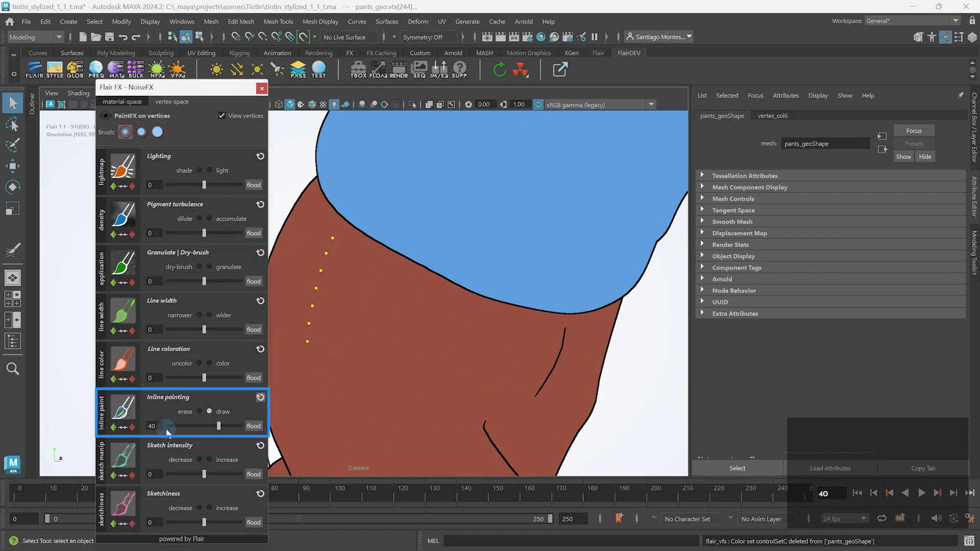
Flood the selected trouser vertices with inline painting at 42
text(42)
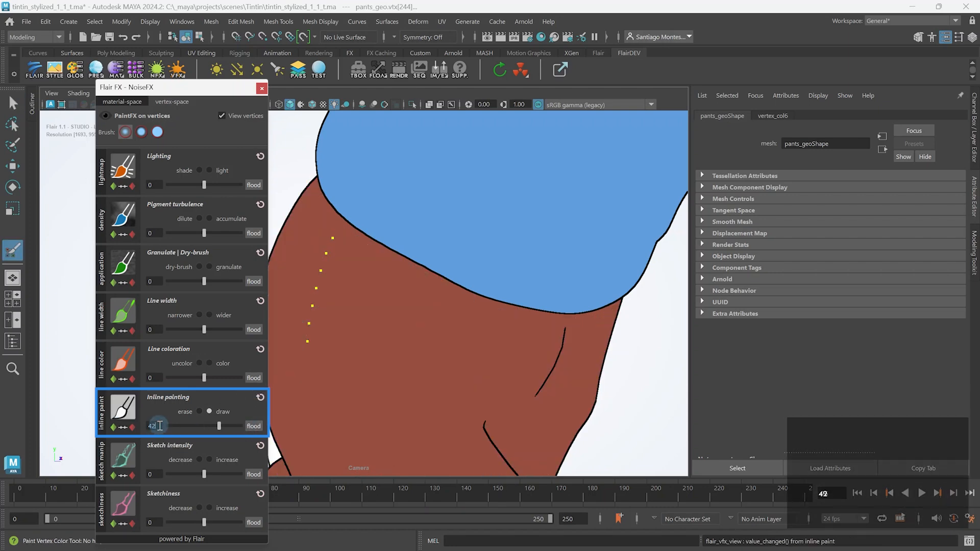
click(254, 427)
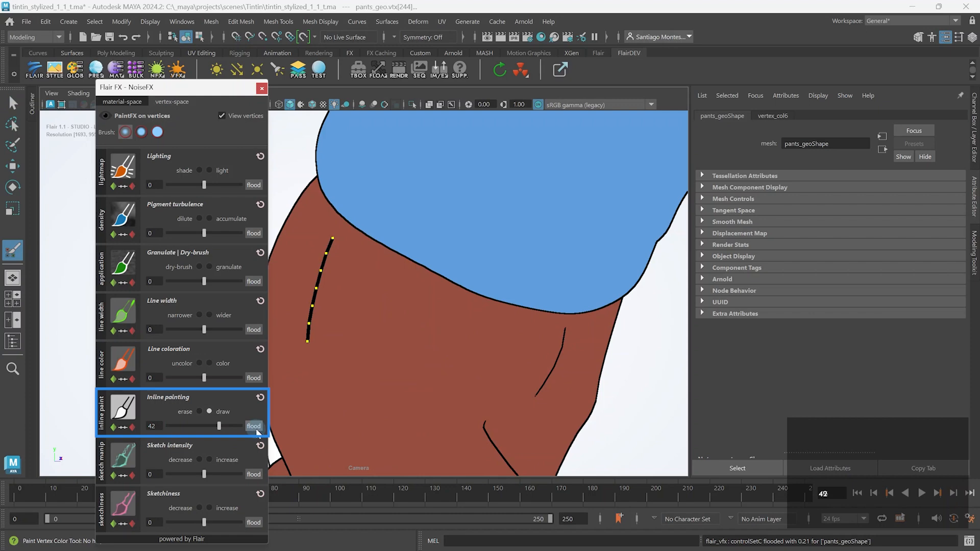
key(q)
Taper the painted trouser crease, thickening its lower end with draw strokes at 2 and thinning its upper end with erase strokes at -2
double_click(156, 428)
text(2)
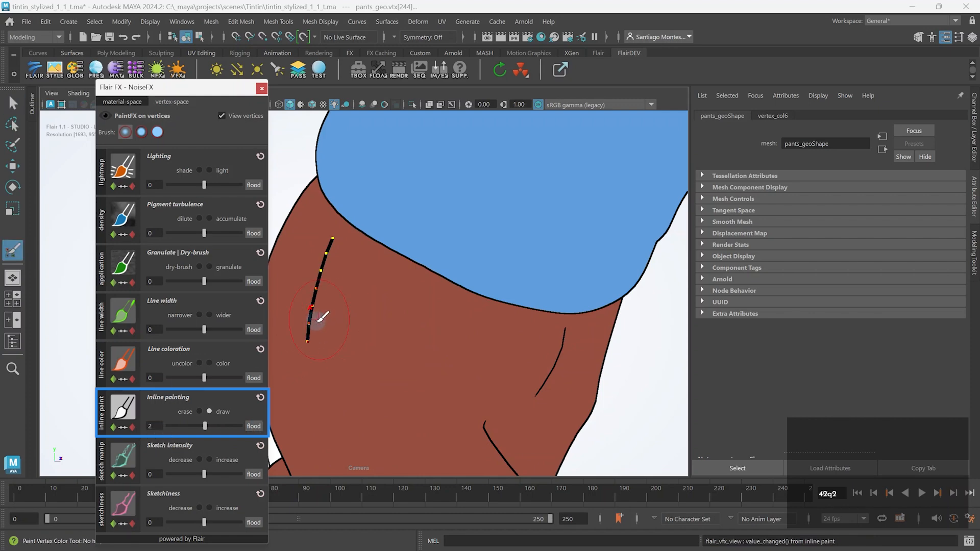
drag(306, 328, 299, 339)
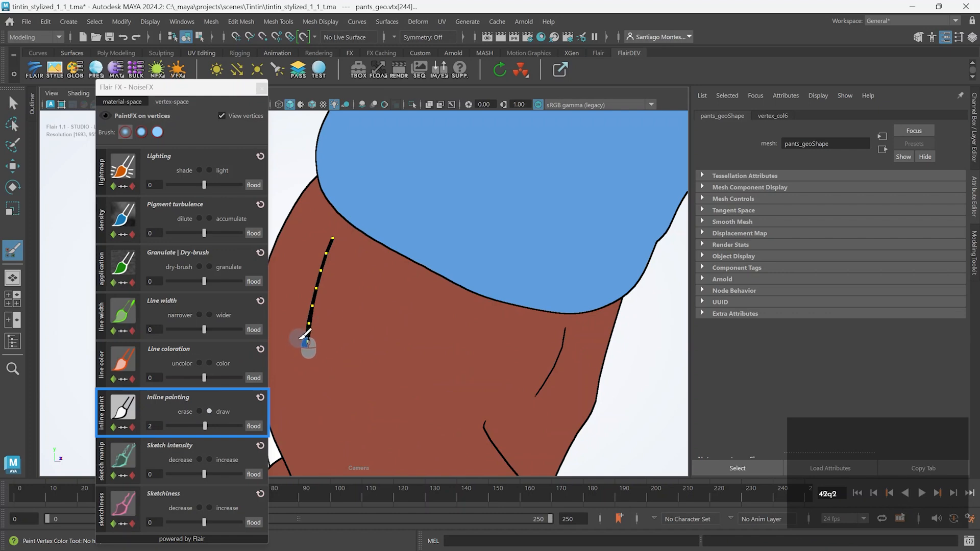
click(199, 411)
drag(332, 245, 320, 283)
key(q)
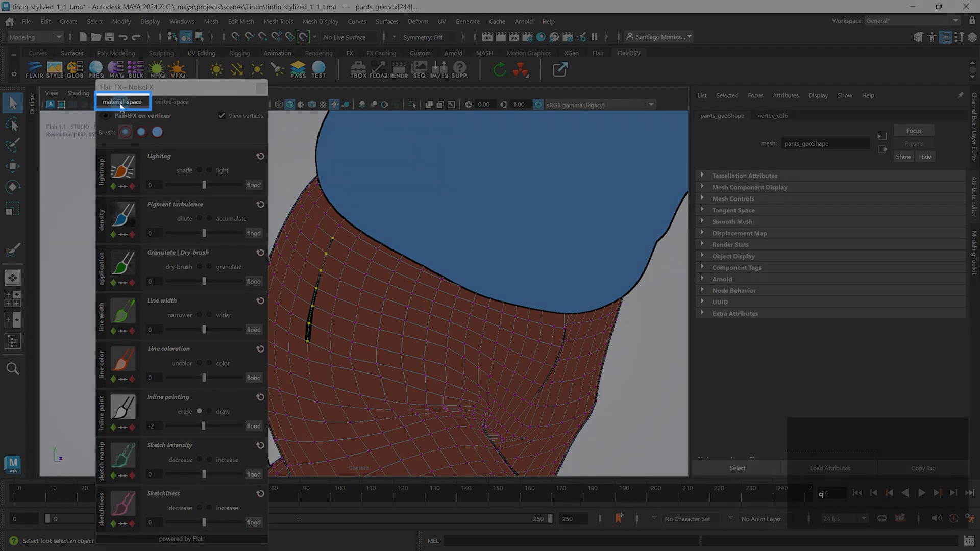
Raise the inline painting noise in the trousers' material-space effects and shift its phase
click(122, 102)
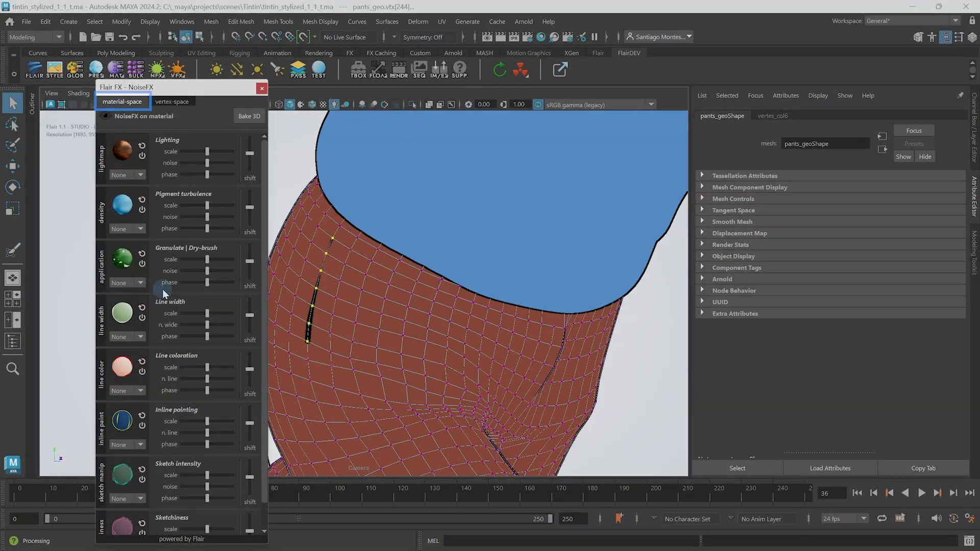
click(205, 432)
mouse_move(208, 434)
mouse_down()
mouse_move(193, 432)
mouse_move(223, 424)
mouse_up()
click(221, 445)
click(221, 445)
click(222, 445)
click(222, 445)
Return to the vertex-space effects, select an edge run on the trouser leg near the knee and flood it with inline painting at 48
click(172, 102)
alt+right_drag(496, 354, 301, 379)
alt+middle_drag(452, 373, 439, 187)
mouse_move(424, 302)
right_down()
mouse_move(424, 276)
mouse_move(416, 292)
right_up()
scroll(416, 292, up, 3)
click(468, 318)
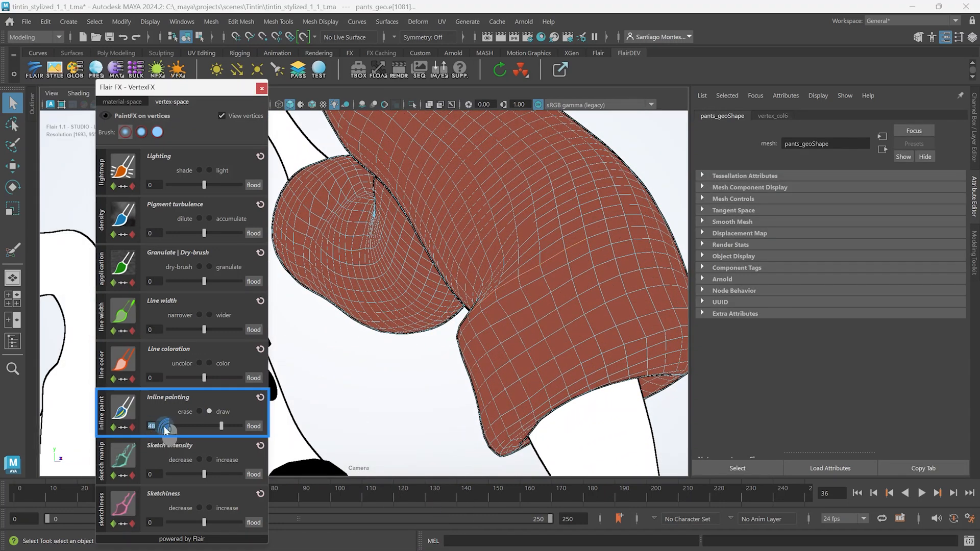
click(259, 426)
Thicken part of the new knee crease with inline painting at 2 and set the brush to erase
double_click(154, 426)
text(2)
drag(564, 251, 591, 239)
click(199, 412)
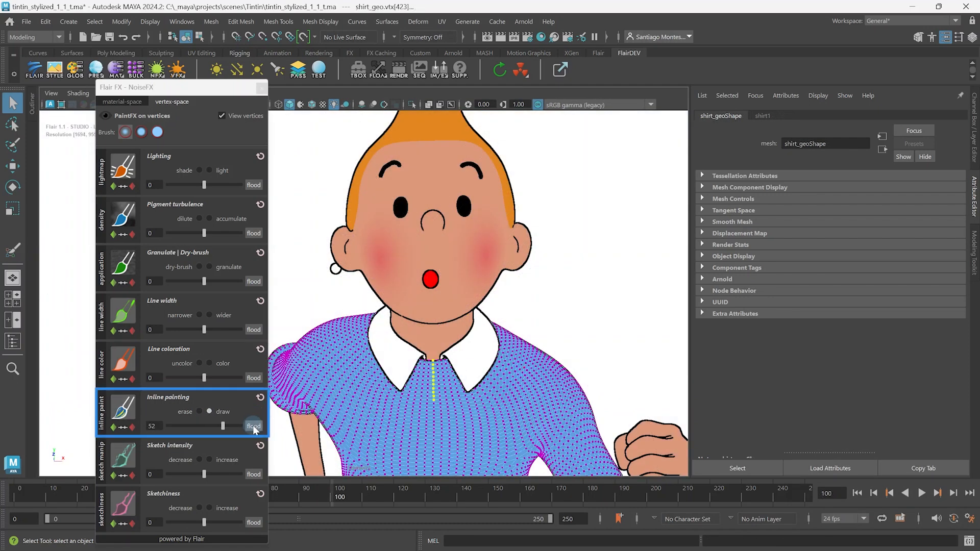
Animate the shirt's centre line by keying inline painting flooded at 52 on frame 100 and cleared on frame 120, and play it back
click(253, 426)
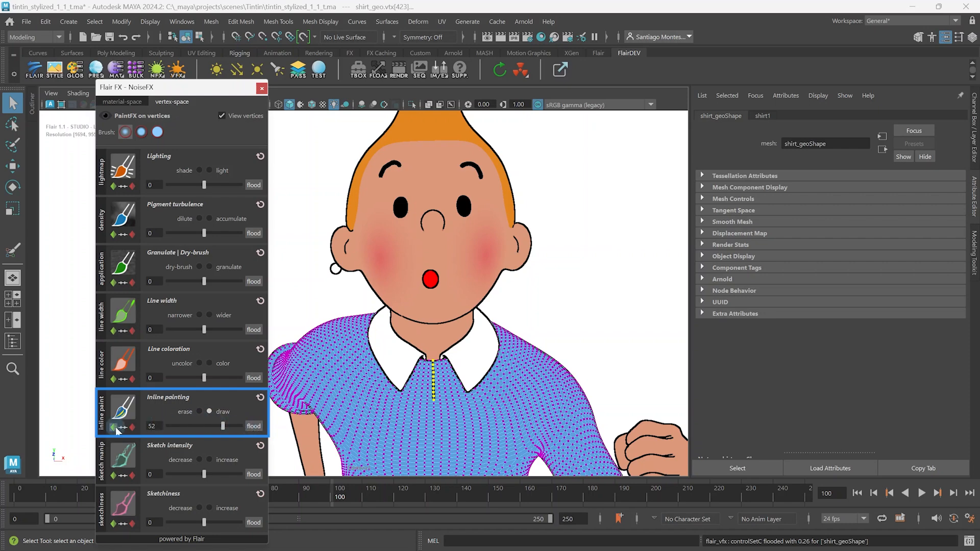
click(384, 503)
click(260, 399)
click(210, 395)
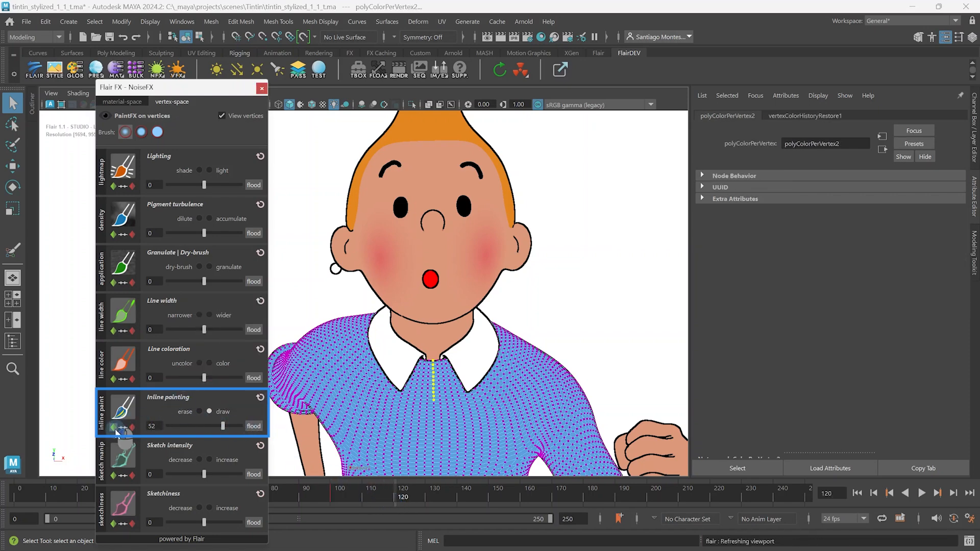
right_drag(328, 229, 392, 214)
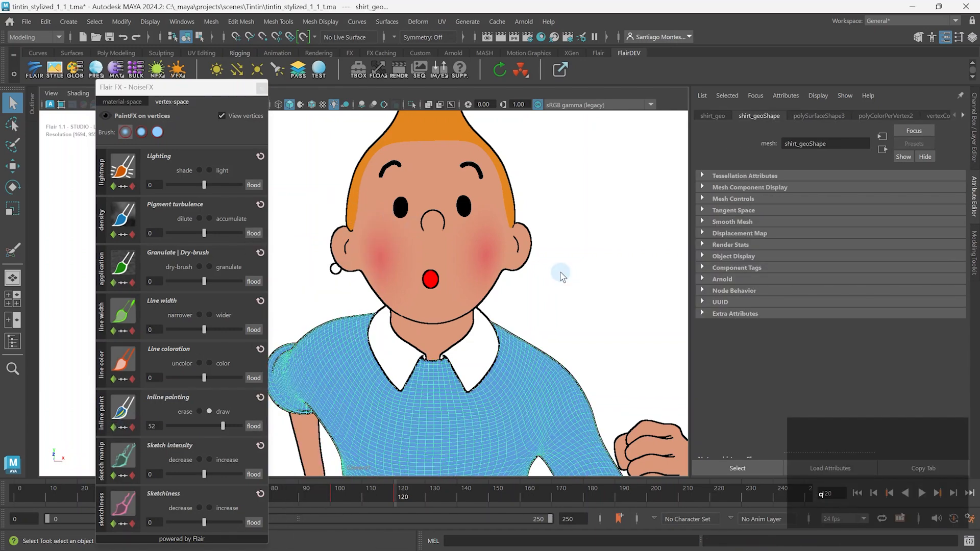
mouse_move(338, 500)
mouse_down()
mouse_move(389, 499)
mouse_move(344, 499)
mouse_up()
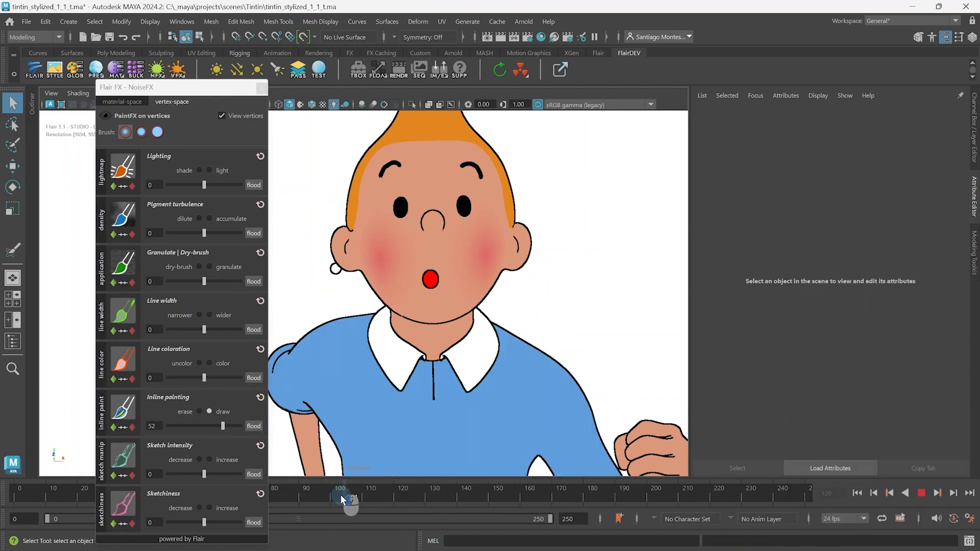